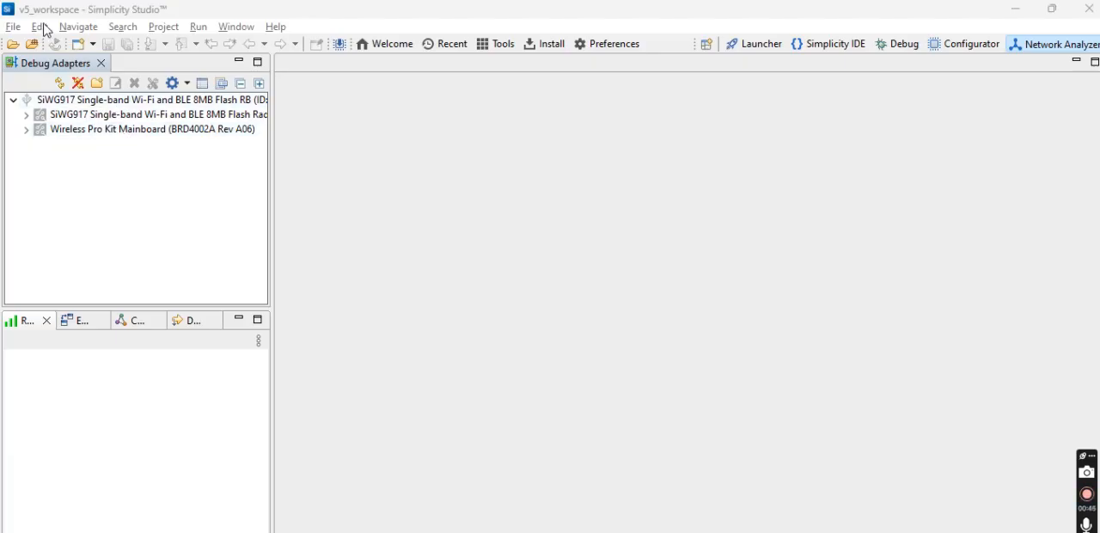
Start a new project with the Silicon Labs Project Wizard.
{"action": "left_click", "coordinate": [13, 27]}
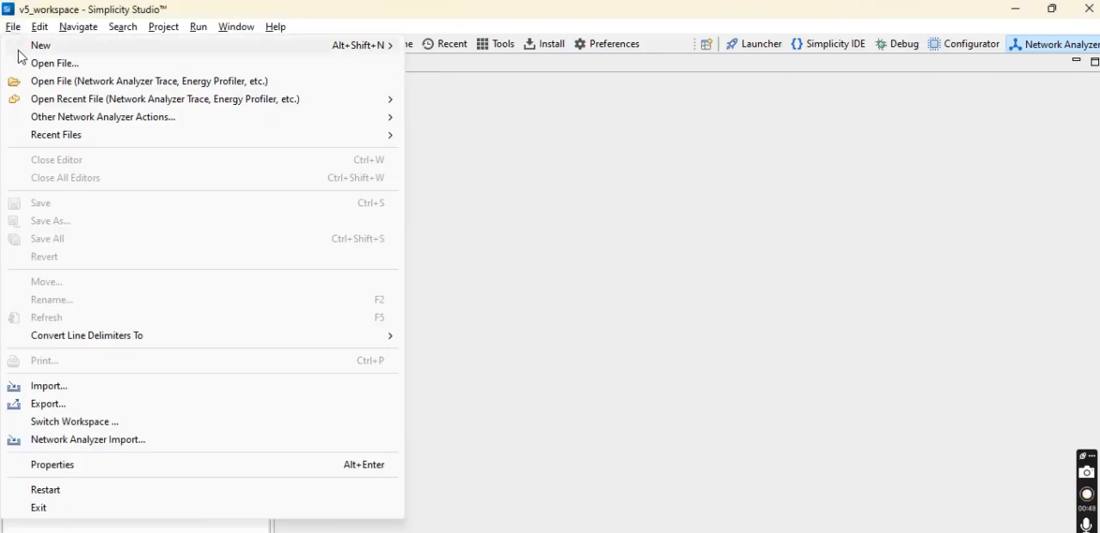
{"action": "mouse_move", "coordinate": [167, 42]}
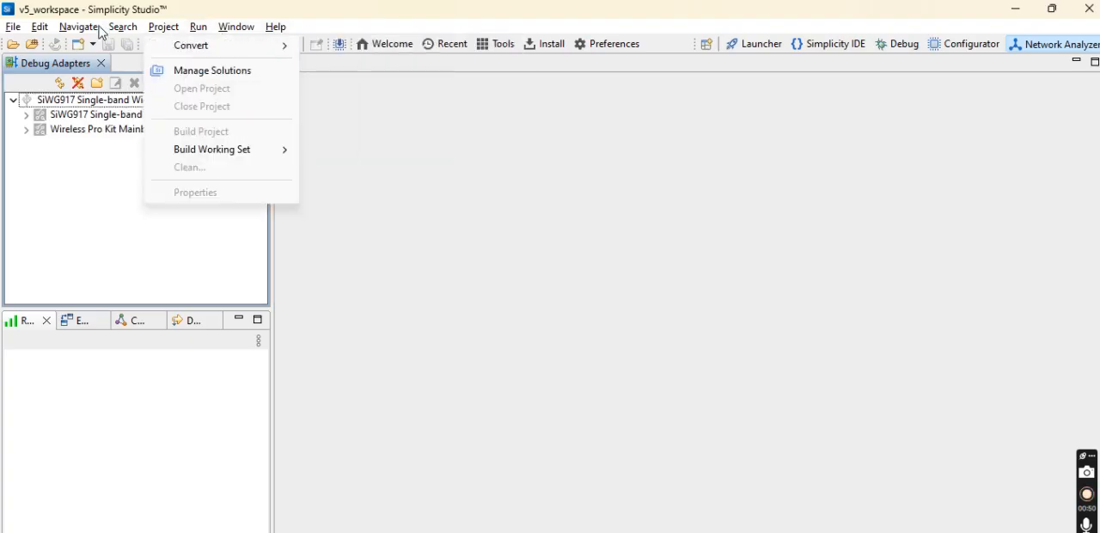
{"action": "mouse_move", "coordinate": [17, 31]}
{"action": "mouse_move", "coordinate": [370, 45]}
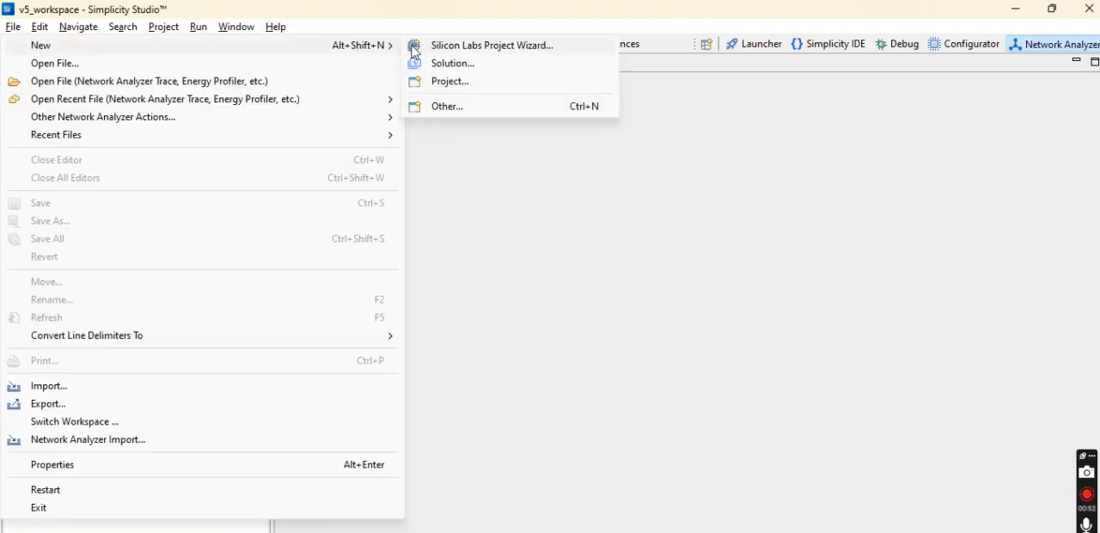
{"action": "left_click", "coordinate": [464, 48]}
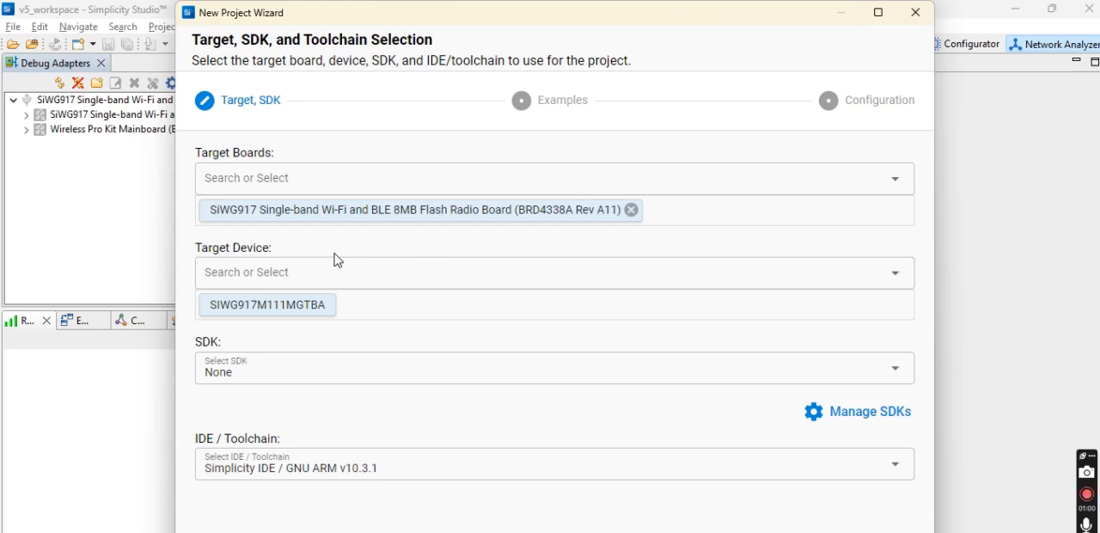
Remove the preselected target board and choose SIWG917M111MGTBA as the target device.
{"action": "left_click", "coordinate": [633, 211]}
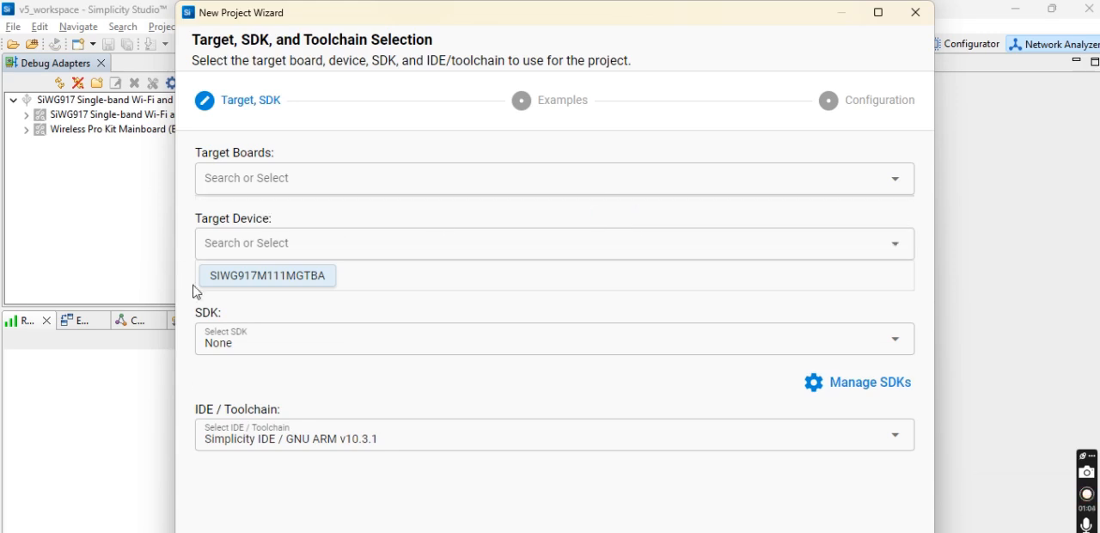
{"action": "left_click", "coordinate": [288, 242]}
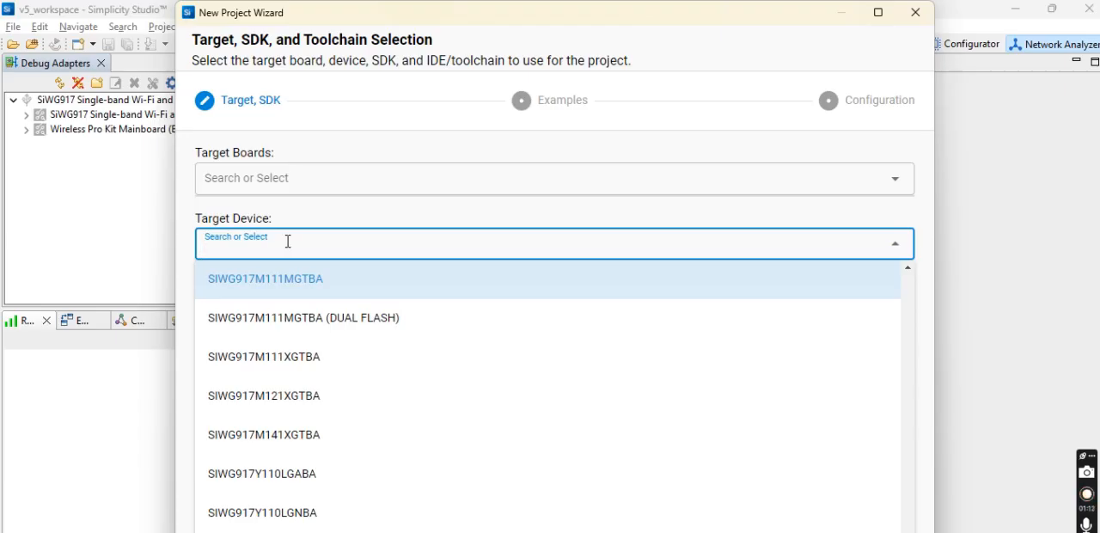
{"action": "type", "text": "siwg"}
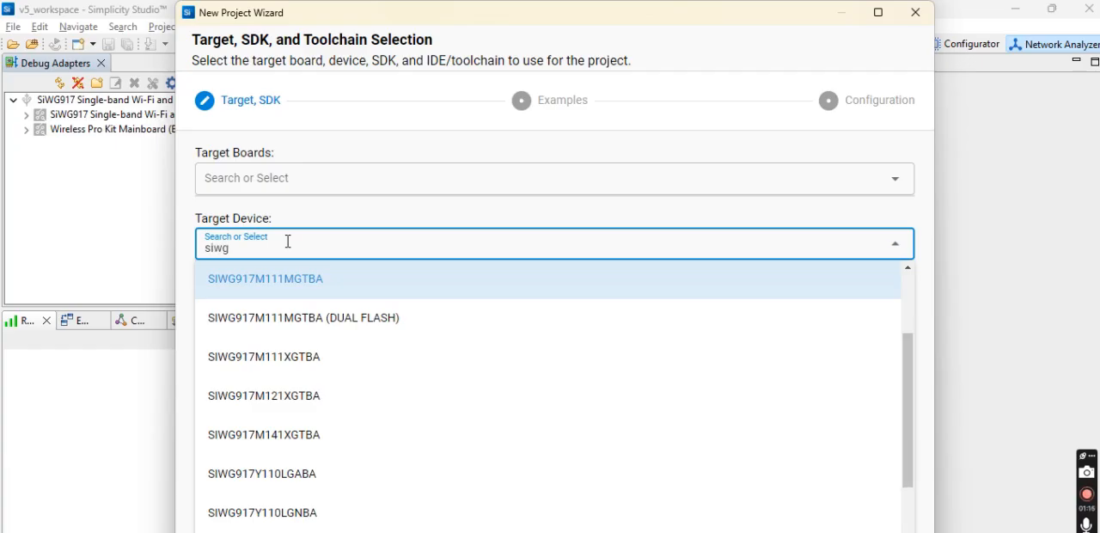
{"action": "type", "text": "917m"}
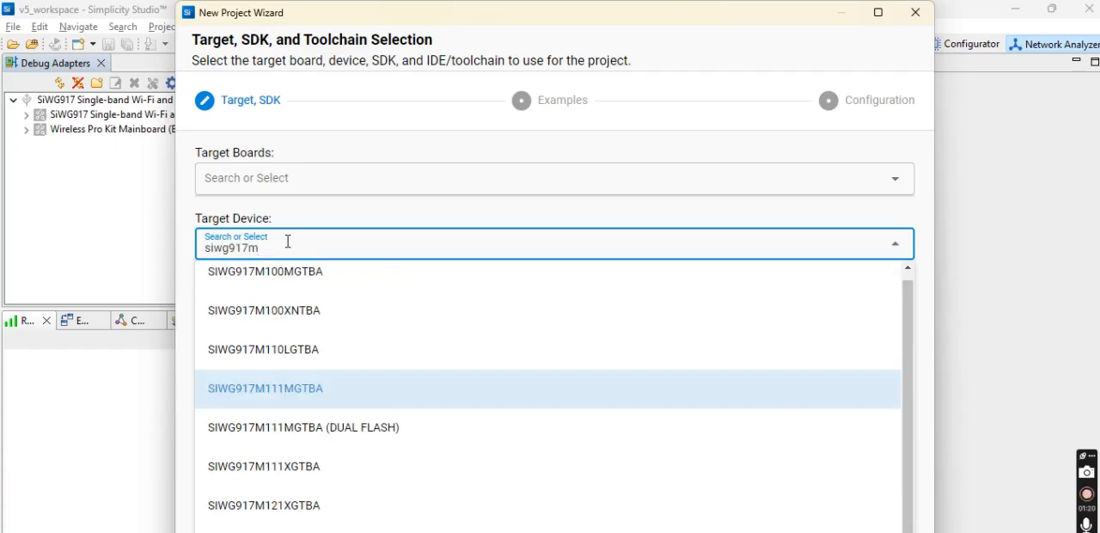
{"action": "left_click", "coordinate": [277, 394]}
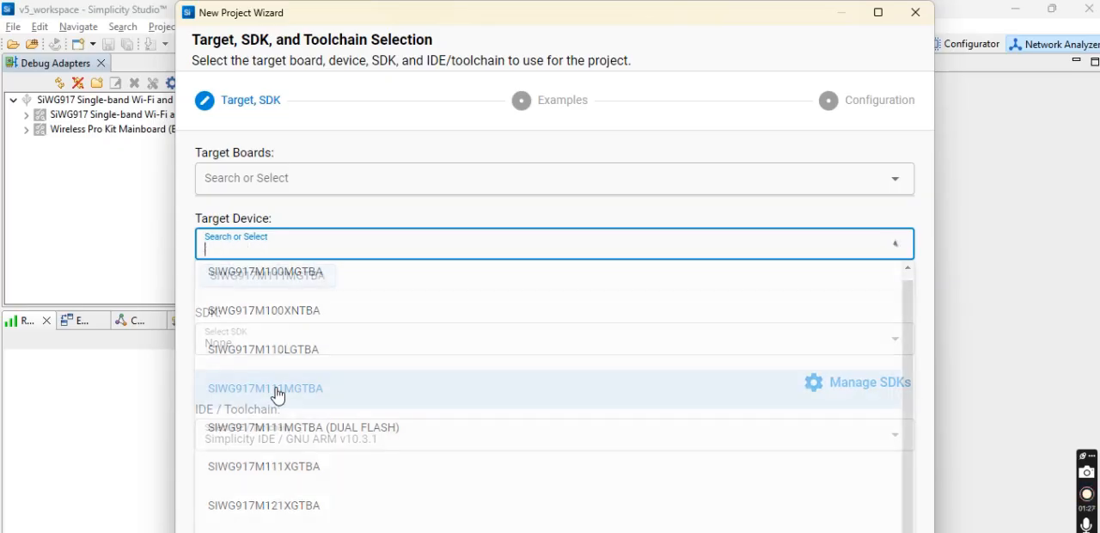
Set the target board to SiWG917 Single-band Wi-Fi and BLE 8MB Flash Radio Board (BRD4338A Rev A11).
{"action": "left_click", "coordinate": [301, 172]}
{"action": "type", "text": "917"}
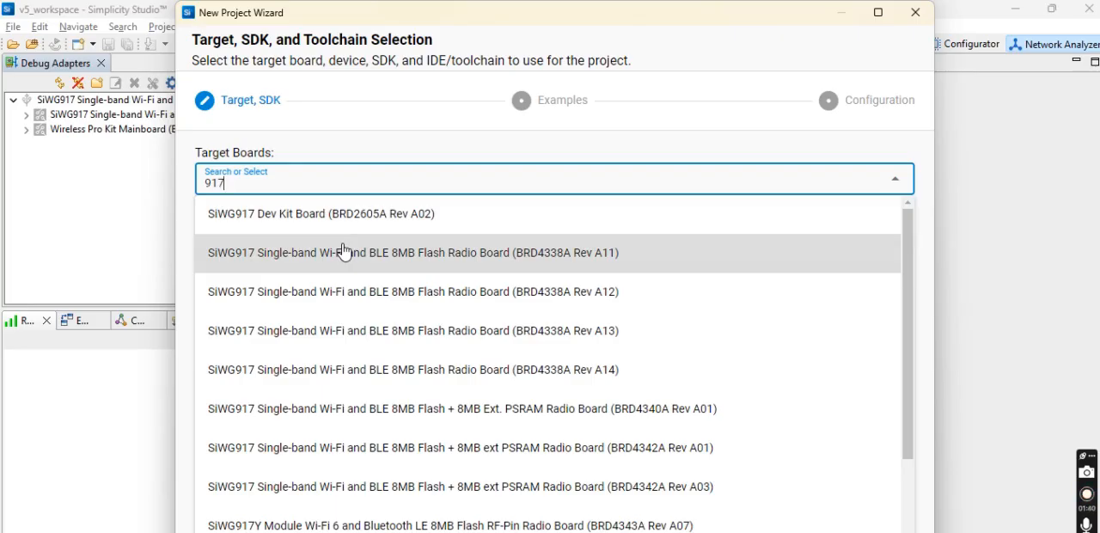
{"action": "left_click", "coordinate": [597, 262]}
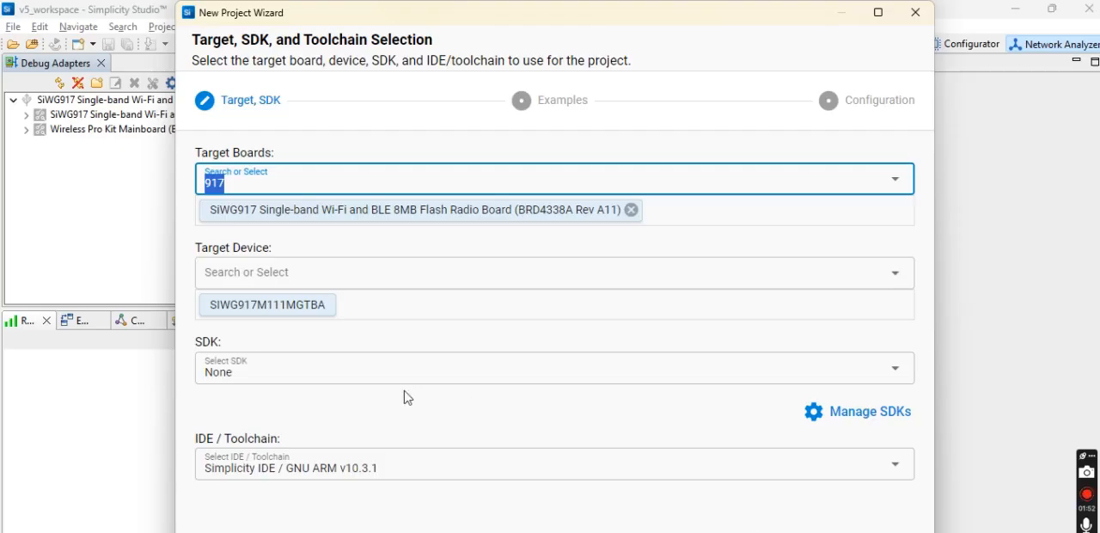
Try to continue to the example projects with the SDK left at None, and close the project wizard.
{"action": "left_click", "coordinate": [255, 374]}
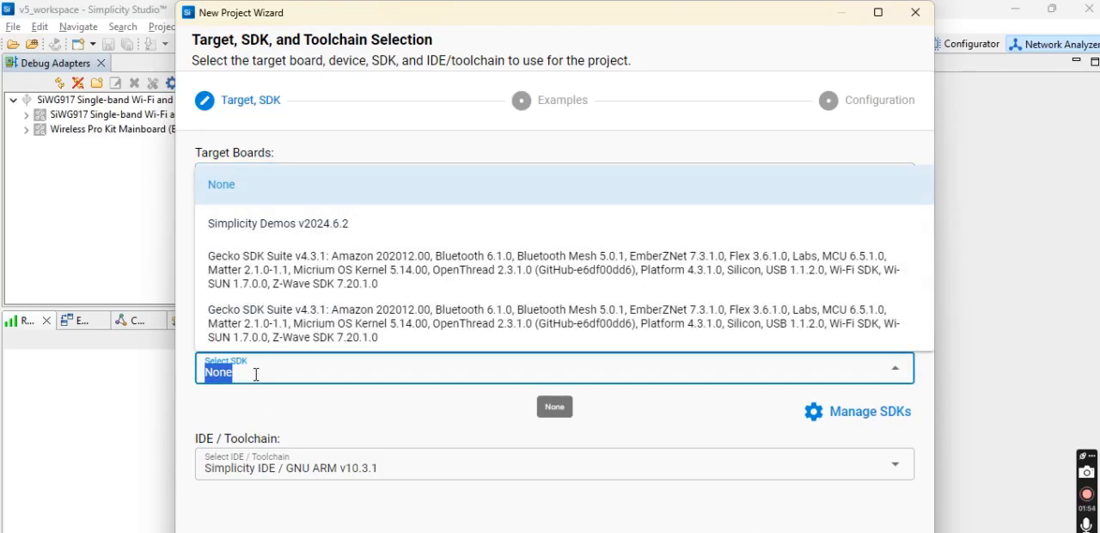
{"action": "left_click", "coordinate": [255, 374]}
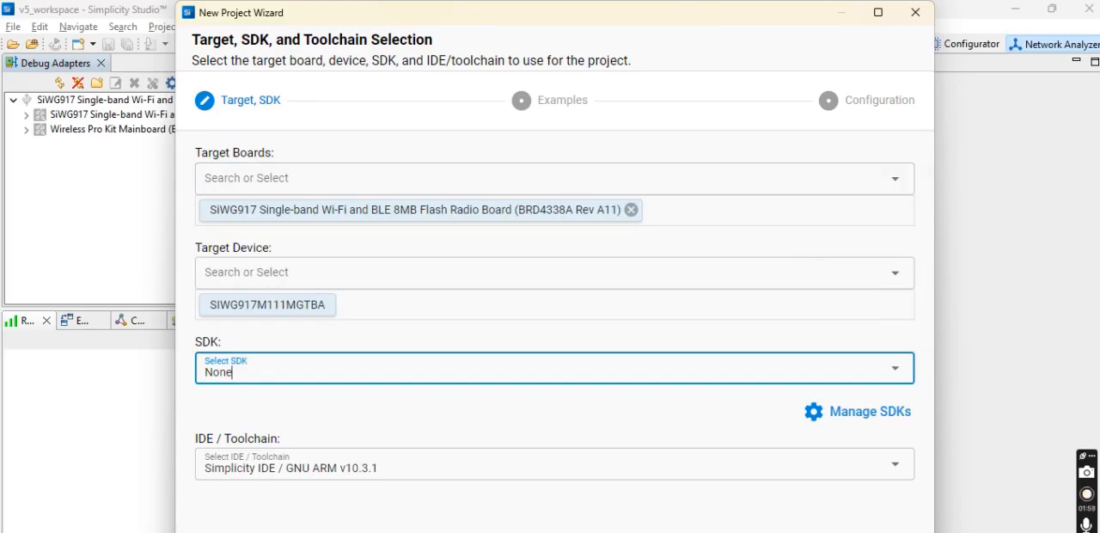
{"action": "left_click", "coordinate": [838, 532]}
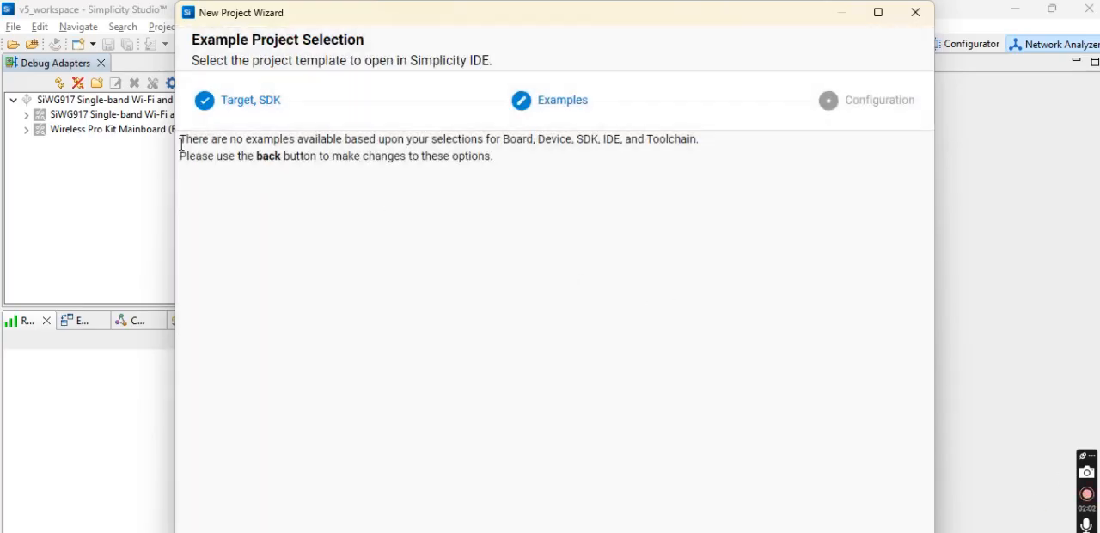
{"action": "left_click_drag", "start_coordinate": [181, 140], "coordinate": [537, 170]}
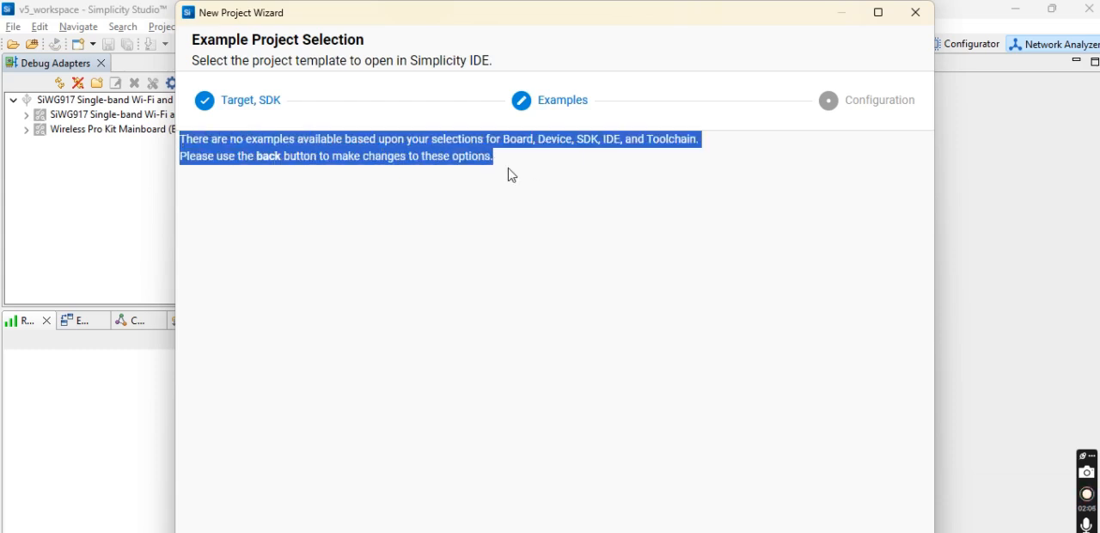
{"action": "left_click", "coordinate": [456, 241]}
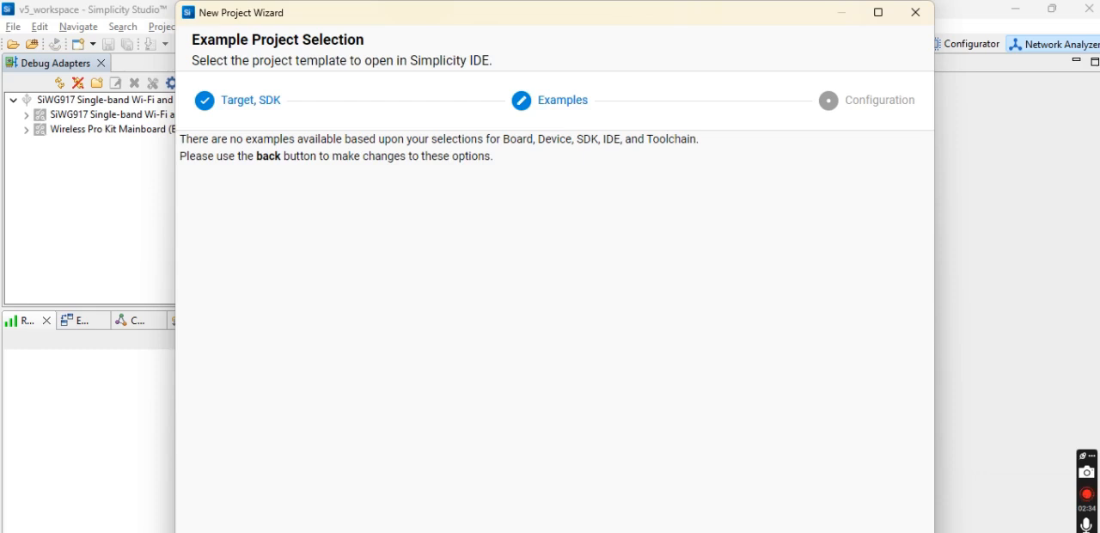
{"action": "left_click", "coordinate": [760, 531]}
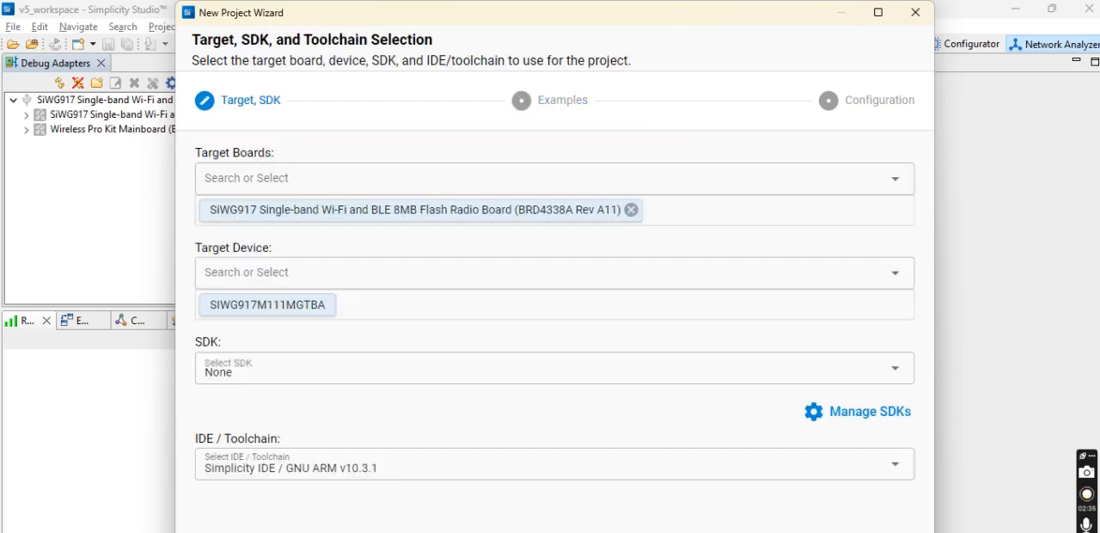
{"action": "left_click", "coordinate": [914, 14]}
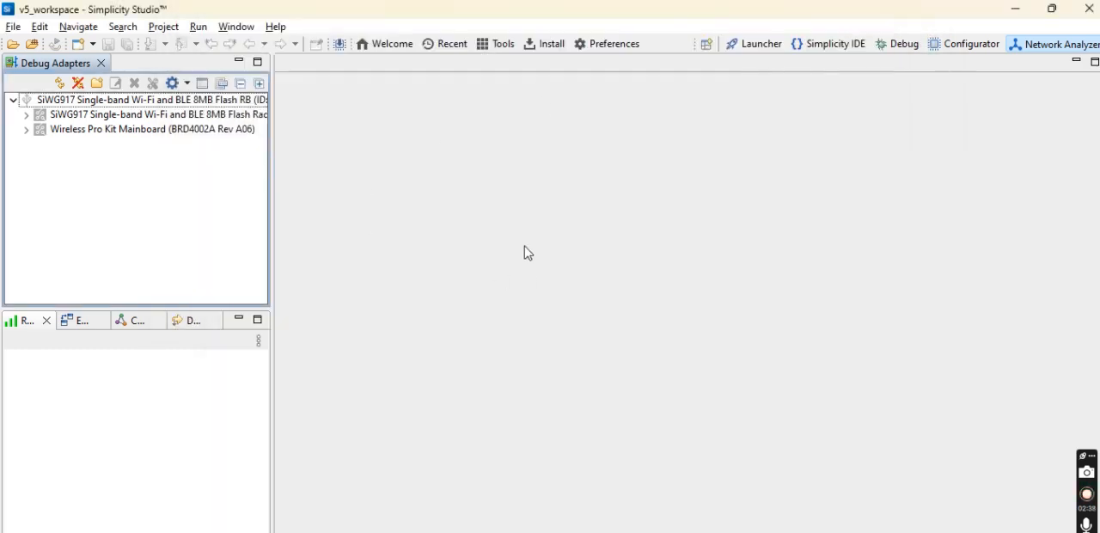
Start a package installation by connected device for the SiWG917 radio board and continue to the development packages.
{"action": "left_click", "coordinate": [542, 45]}
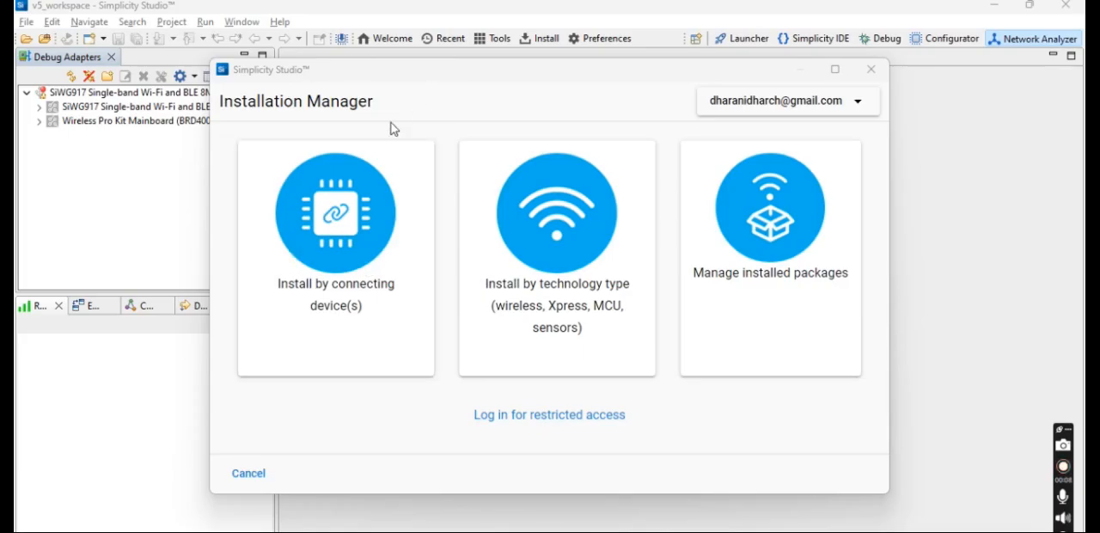
{"action": "left_click", "coordinate": [335, 249]}
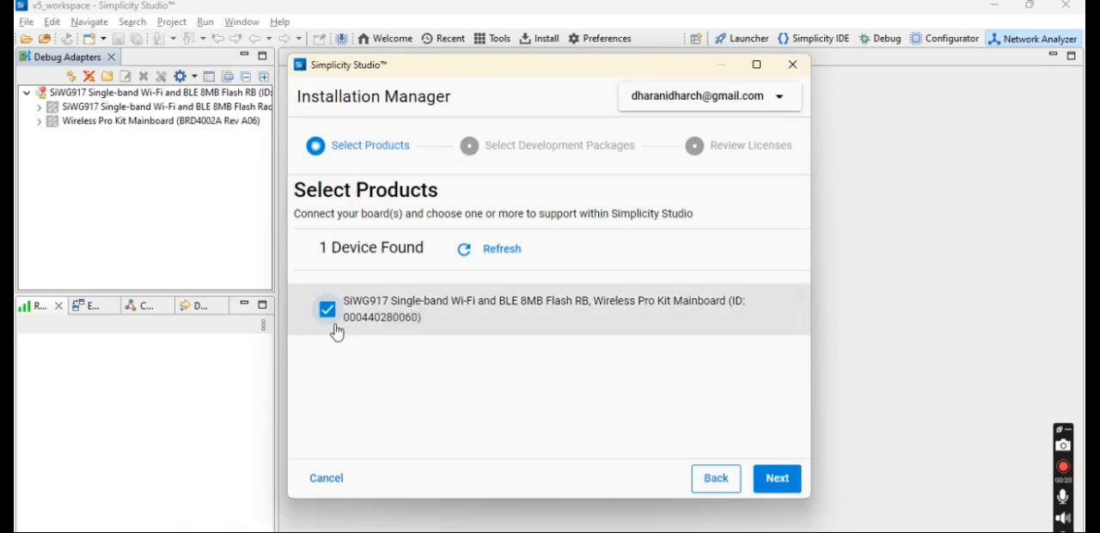
{"action": "left_click", "coordinate": [780, 481]}
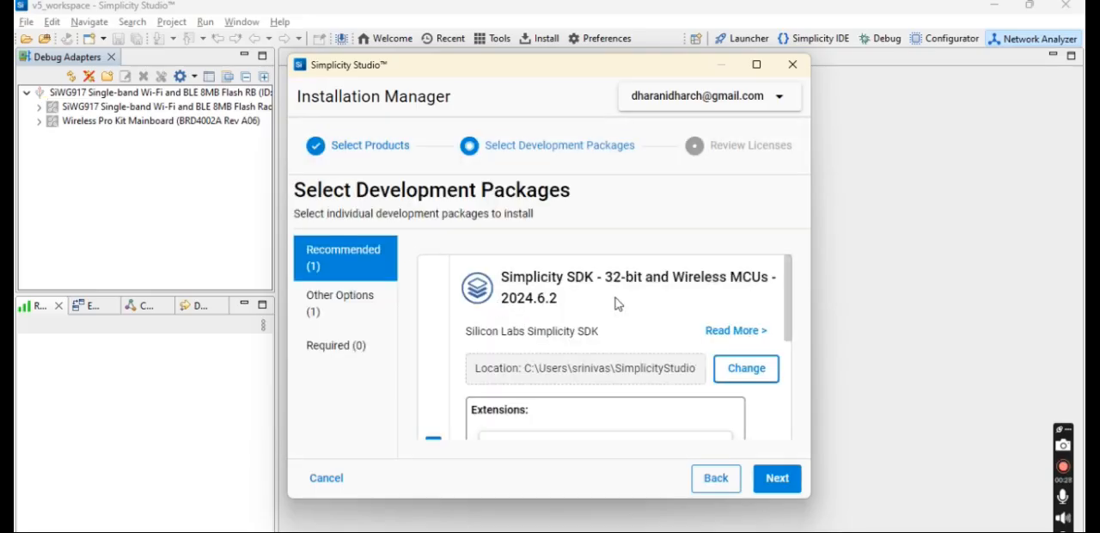
Add the WiSeConnect 3.3.4, Silicon Labs Matter 2.4.0 and Amazon Sidewalk SDK 2.2.1 extensions to the Simplicity SDK 2024.6.2 package, and proceed with the installation.
{"action": "scroll", "coordinate": [615, 317], "scroll_direction": "down", "scroll_amount": 2}
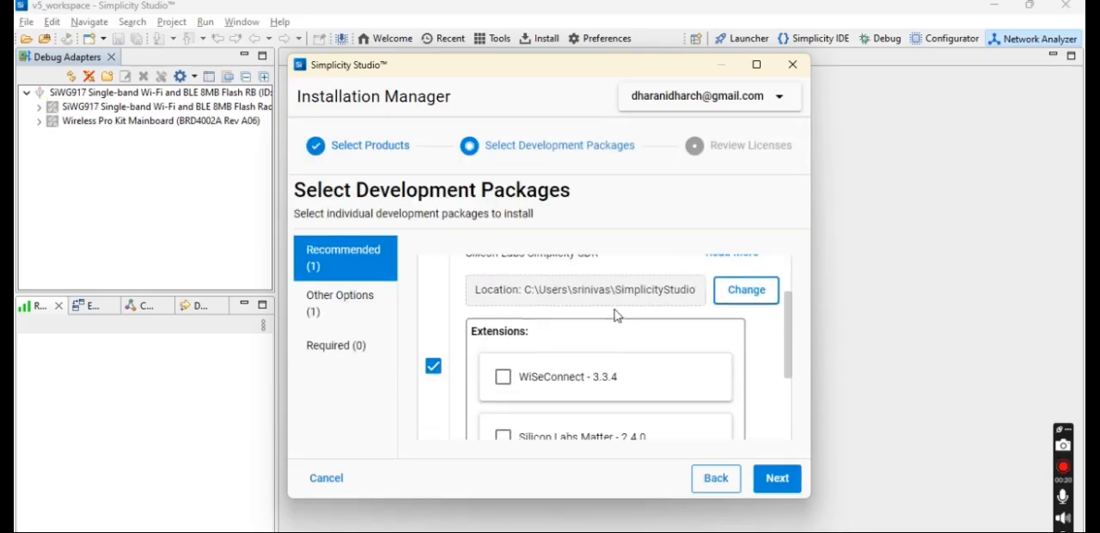
{"action": "scroll", "coordinate": [615, 317], "scroll_direction": "down", "scroll_amount": 2}
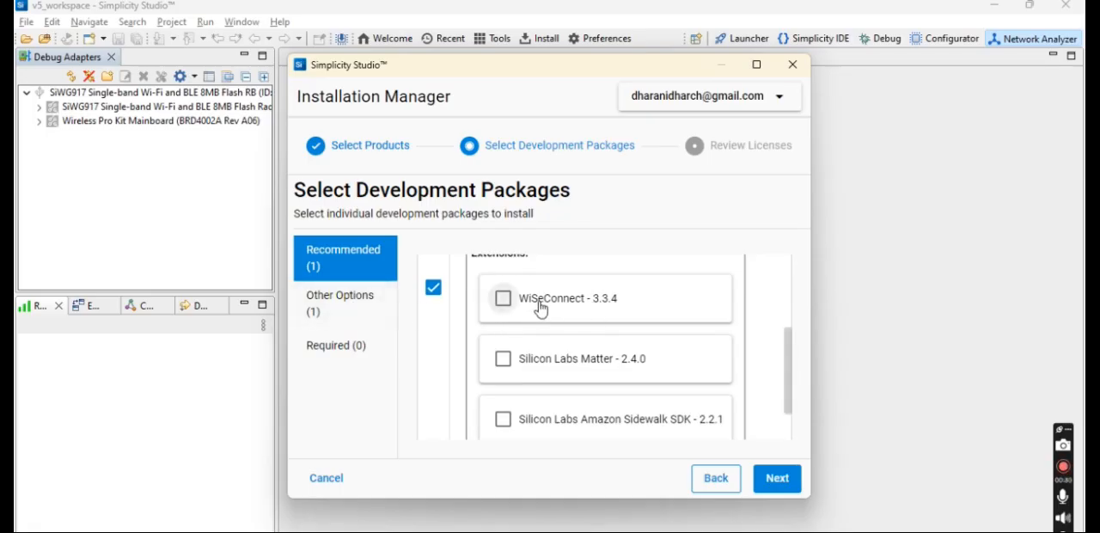
{"action": "scroll", "coordinate": [589, 316], "scroll_direction": "up", "scroll_amount": 3}
{"action": "scroll", "coordinate": [590, 317], "scroll_direction": "down", "scroll_amount": 3}
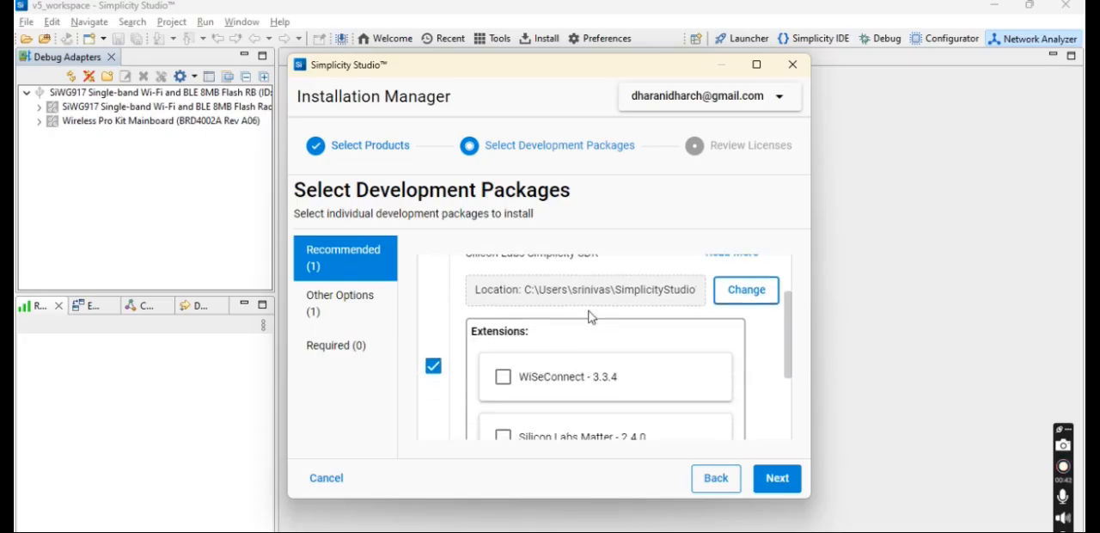
{"action": "scroll", "coordinate": [599, 365], "scroll_direction": "down", "scroll_amount": 3}
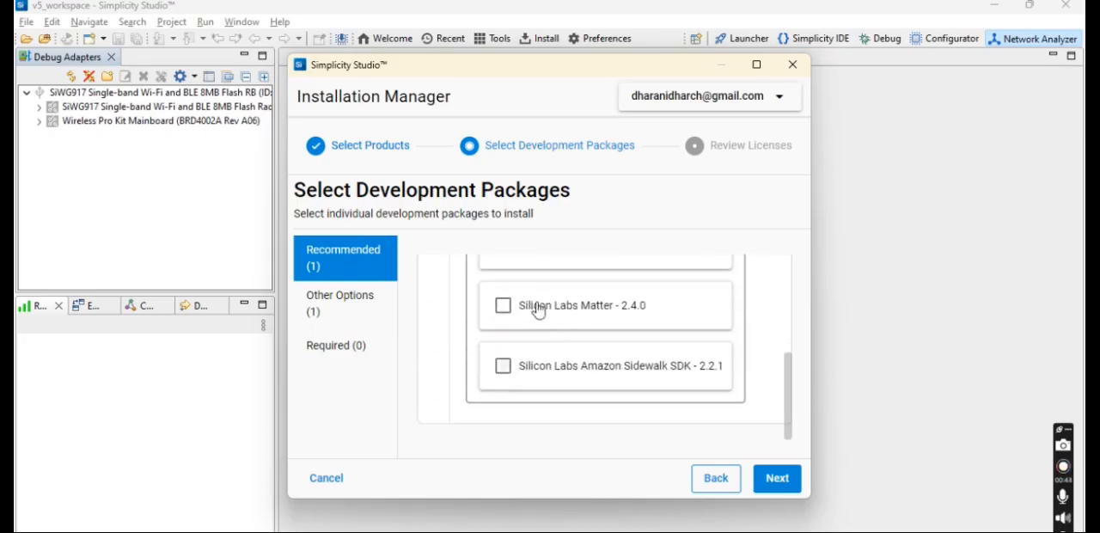
{"action": "left_click", "coordinate": [505, 306]}
{"action": "left_click", "coordinate": [535, 374]}
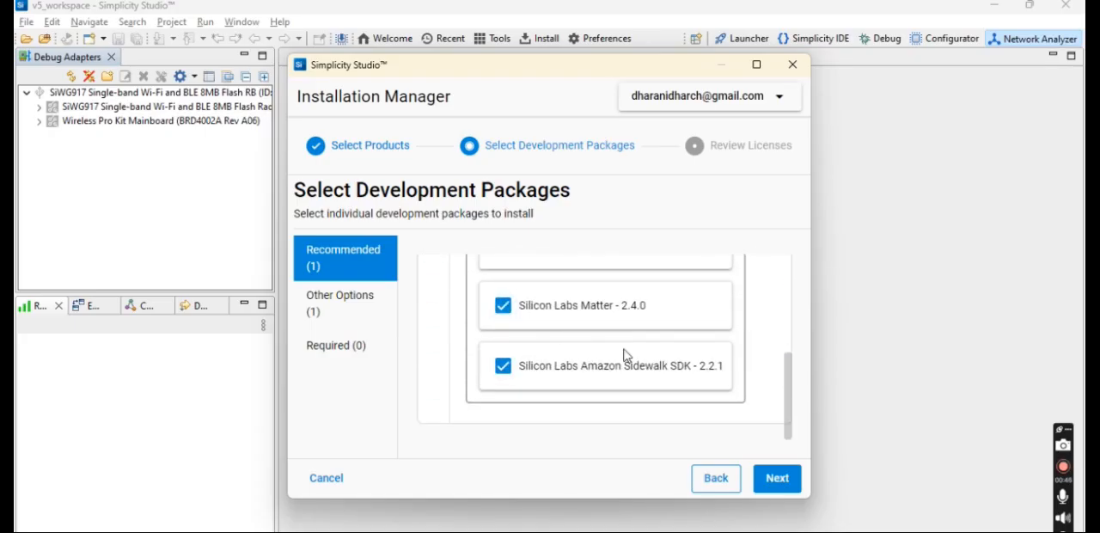
{"action": "scroll", "coordinate": [626, 356], "scroll_direction": "up", "scroll_amount": 5}
{"action": "scroll", "coordinate": [626, 356], "scroll_direction": "down", "scroll_amount": 5}
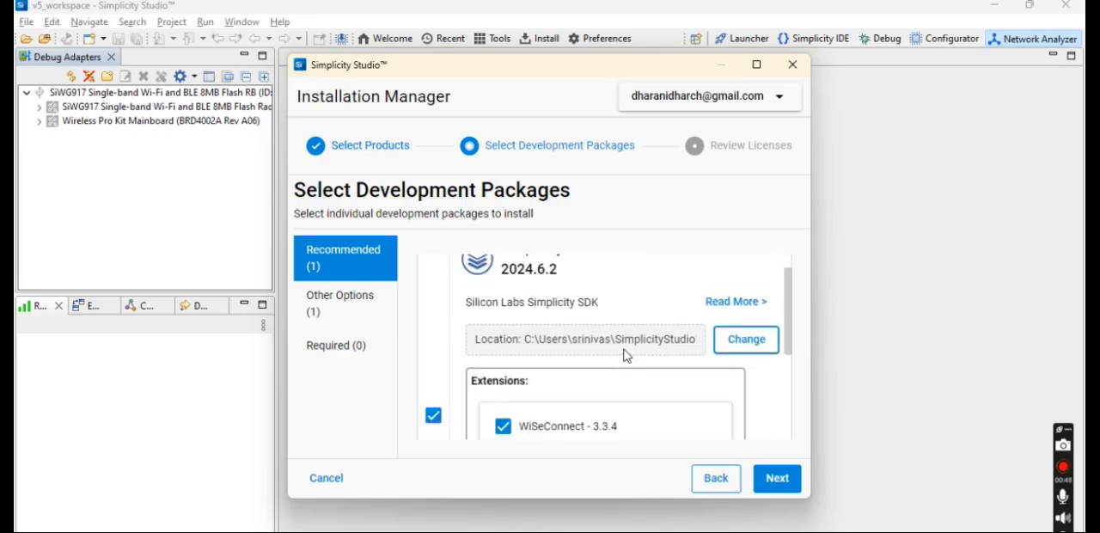
{"action": "left_click", "coordinate": [776, 480]}
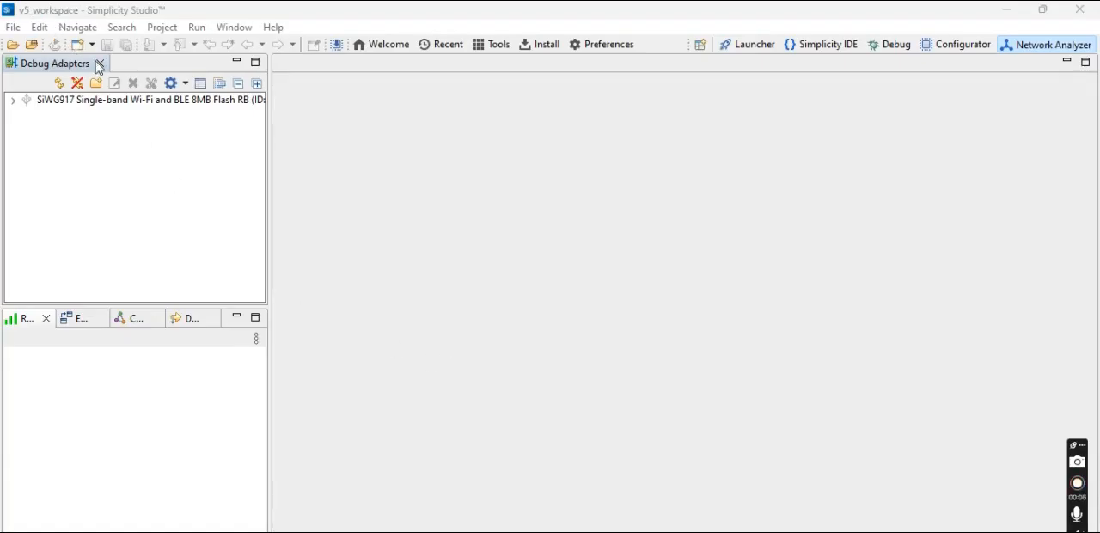
Start a new Silicon Labs wizard project with Gecko SDK Suite v4.3.1 as the SDK and continue to the example selection.
{"action": "left_click", "coordinate": [13, 29]}
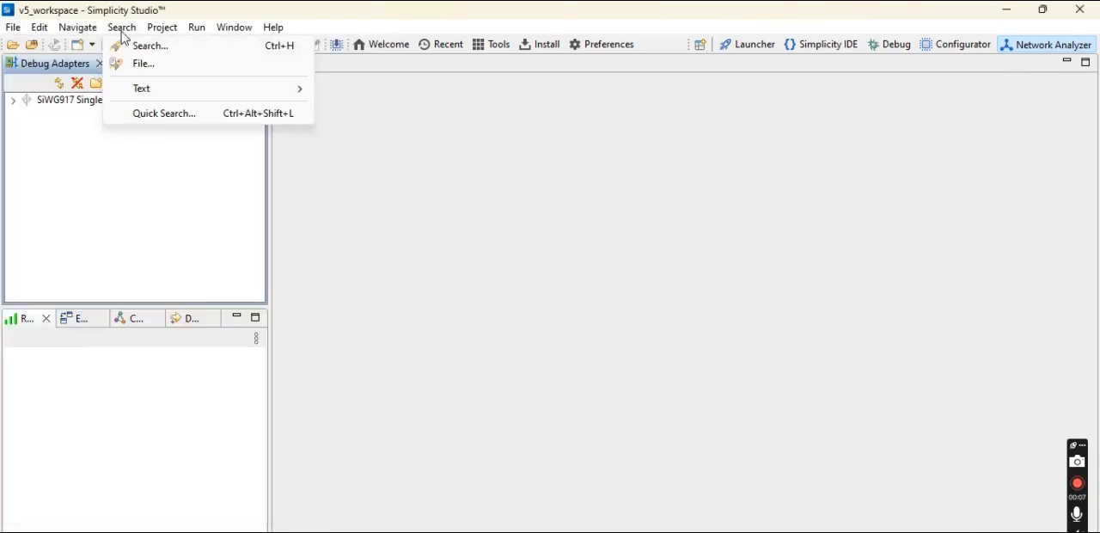
{"action": "mouse_move", "coordinate": [364, 52]}
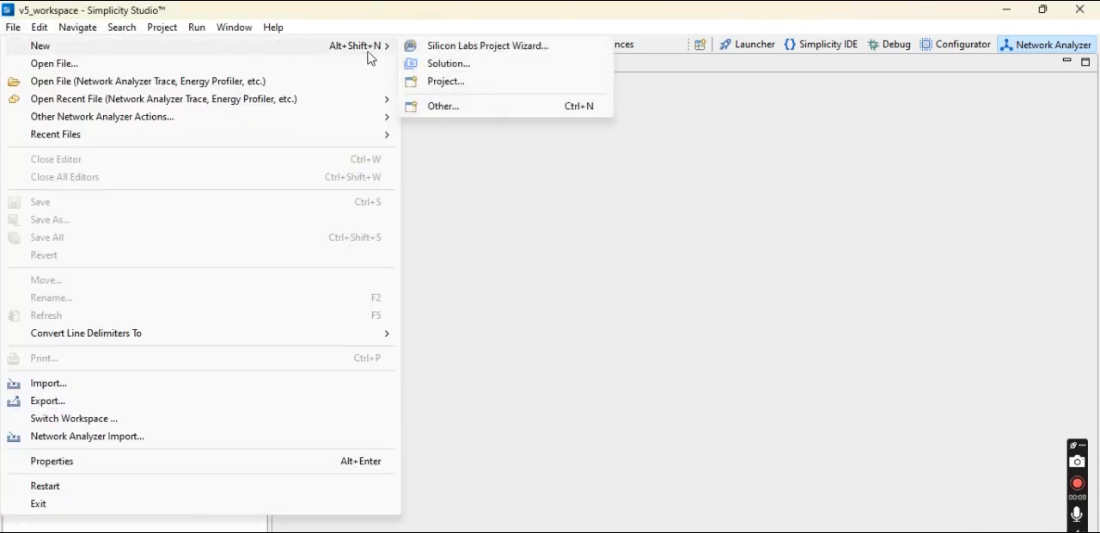
{"action": "left_click", "coordinate": [487, 48]}
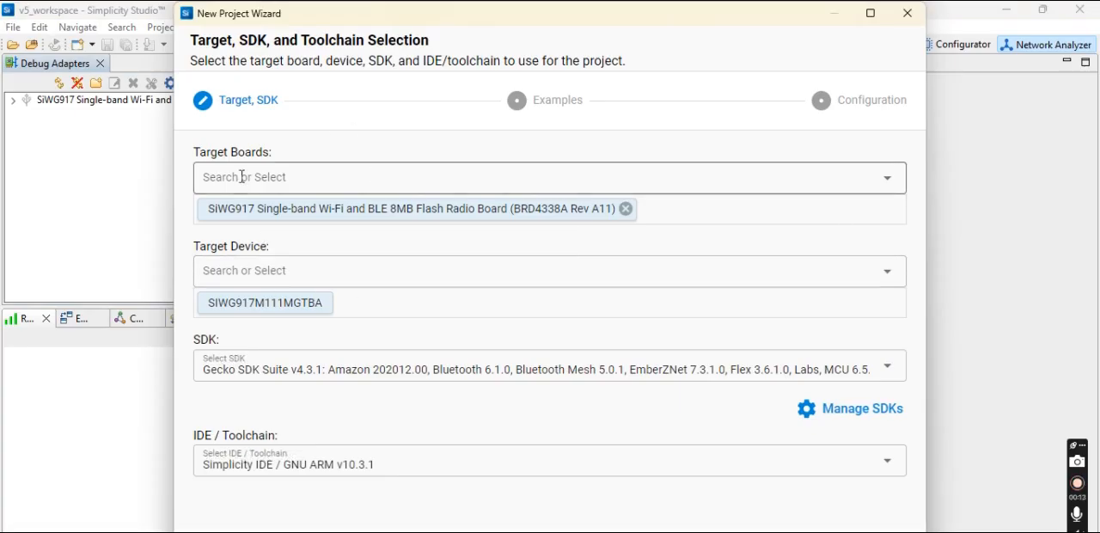
{"action": "left_click", "coordinate": [321, 364]}
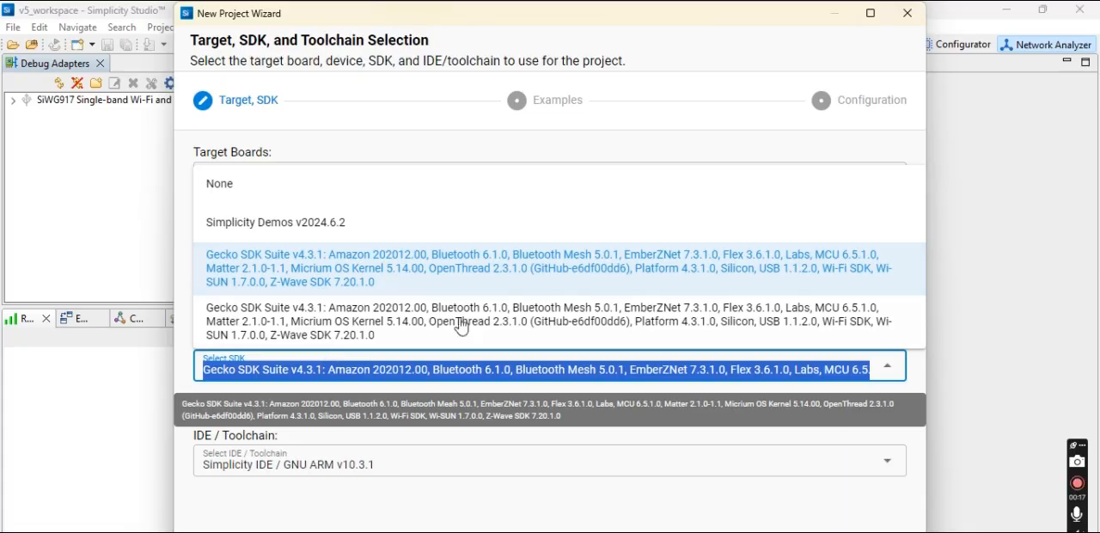
{"action": "left_click", "coordinate": [839, 280]}
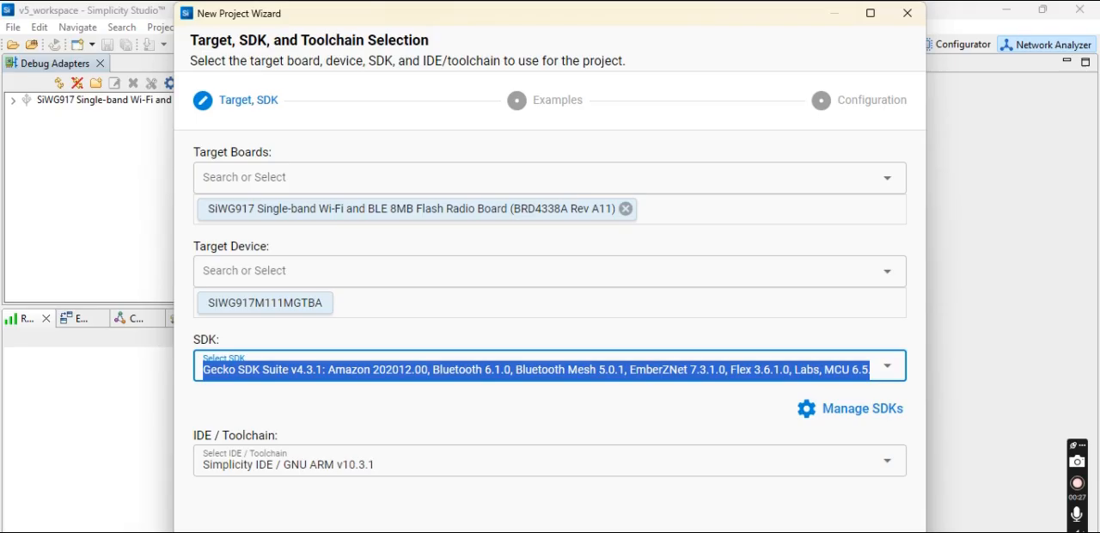
{"action": "left_click", "coordinate": [791, 531]}
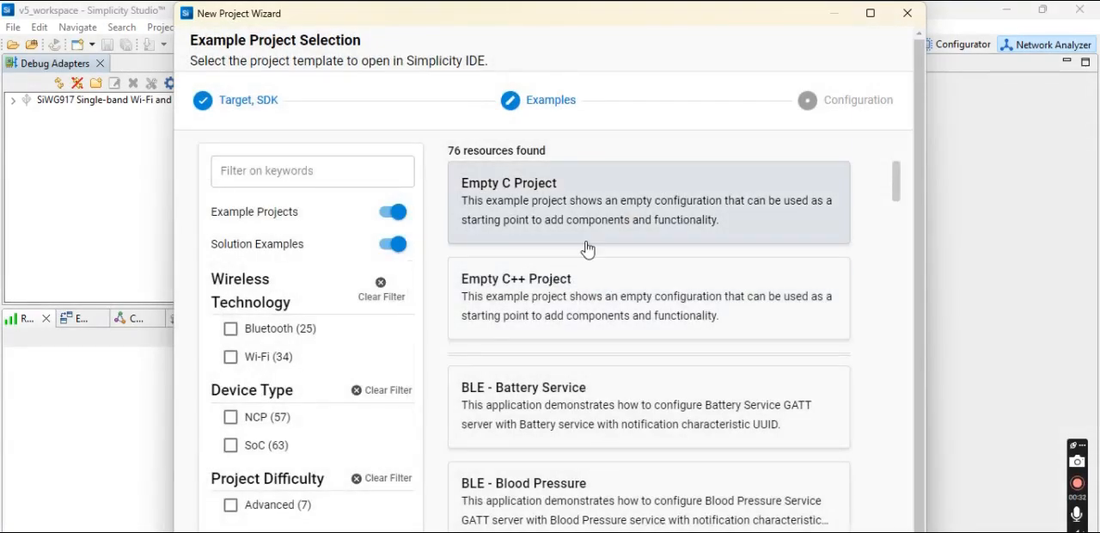
Filter the example projects by the keyword 91x.
{"action": "scroll", "coordinate": [587, 249], "scroll_direction": "down", "scroll_amount": 2}
{"action": "scroll", "coordinate": [587, 249], "scroll_direction": "up", "scroll_amount": 2}
{"action": "left_click", "coordinate": [294, 177]}
{"action": "type", "text": "91x"}
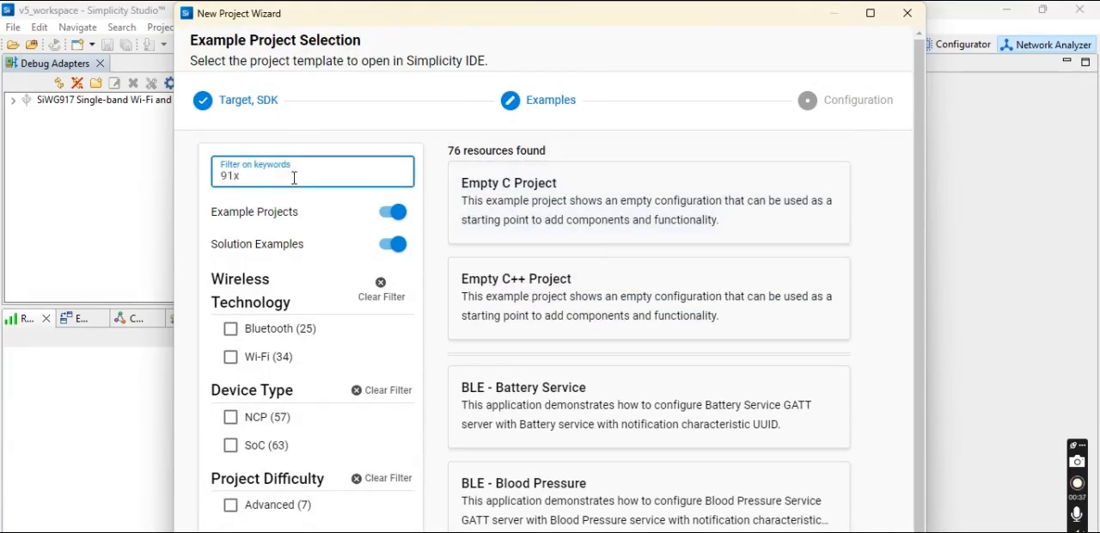
{"action": "key", "text": "Return"}
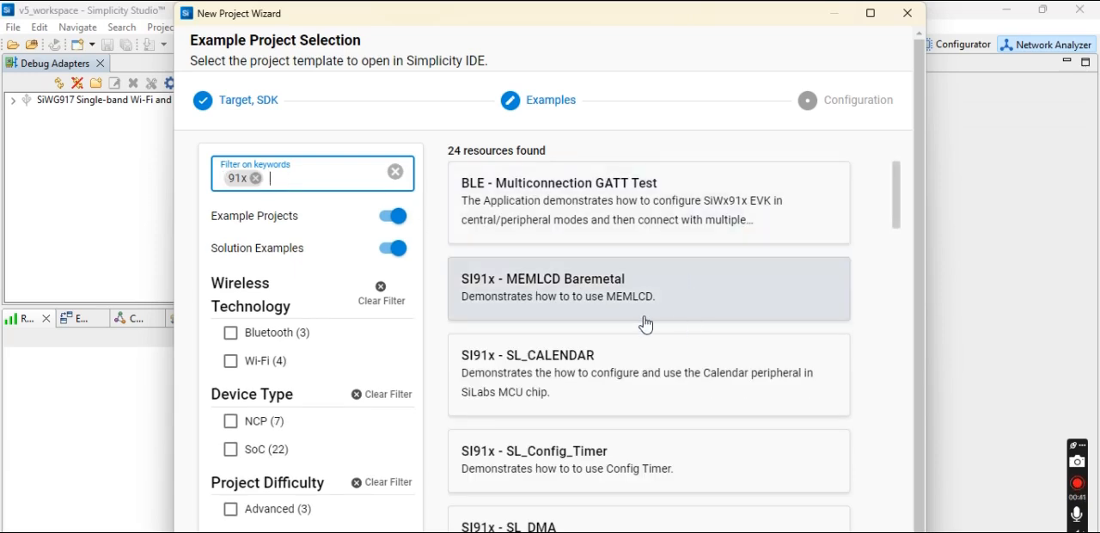
Create the project sl_si91x_gpio from the SI91x - SL_GPIO example in the default location, linking the SDK and copying the project sources.
{"action": "scroll", "coordinate": [646, 324], "scroll_direction": "down", "scroll_amount": 1}
{"action": "scroll", "coordinate": [645, 324], "scroll_direction": "down", "scroll_amount": 1}
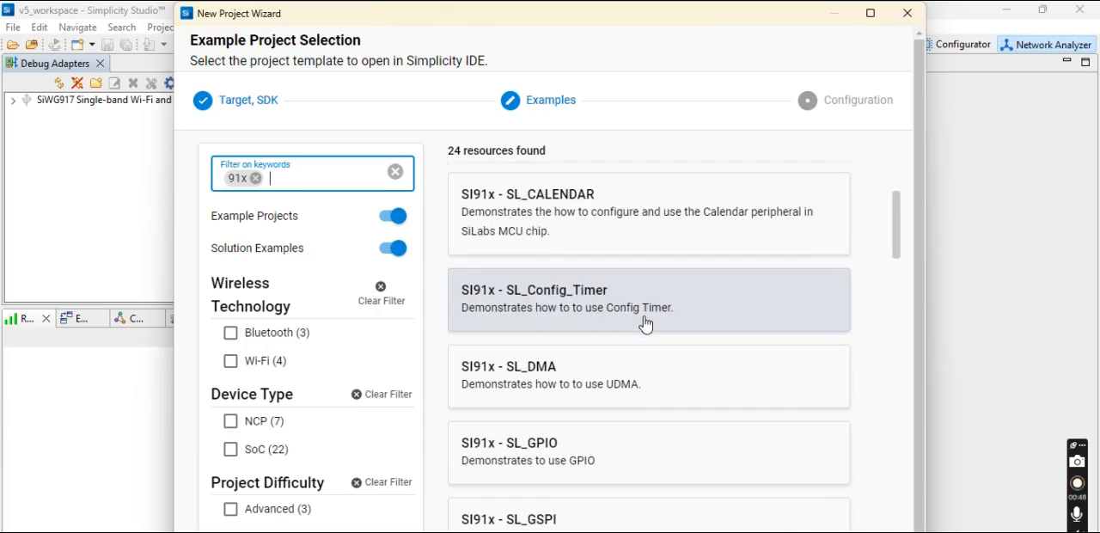
{"action": "scroll", "coordinate": [646, 324], "scroll_direction": "down", "scroll_amount": 1}
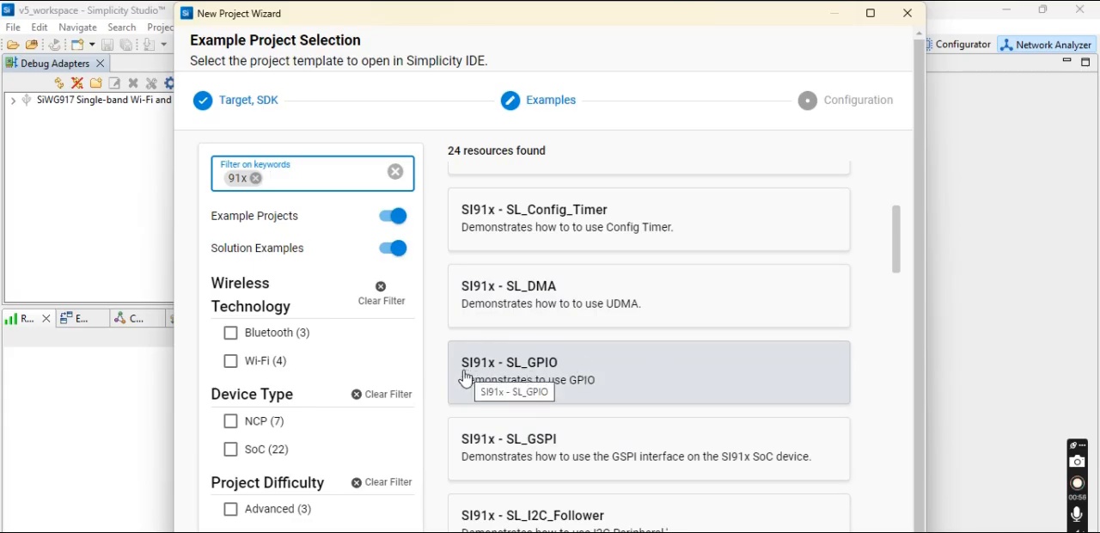
{"action": "left_click", "coordinate": [592, 380]}
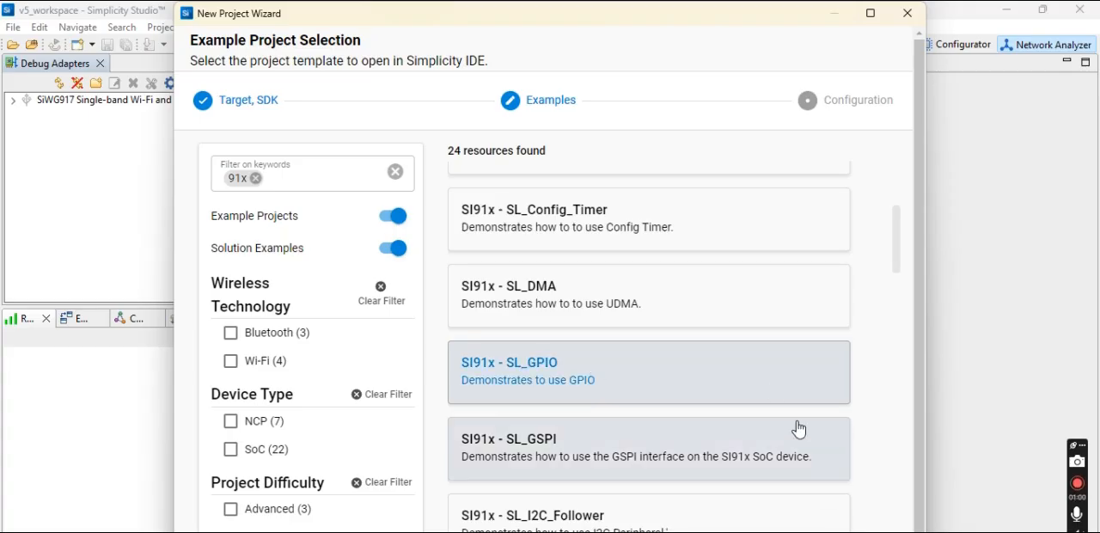
{"action": "left_click", "coordinate": [773, 530]}
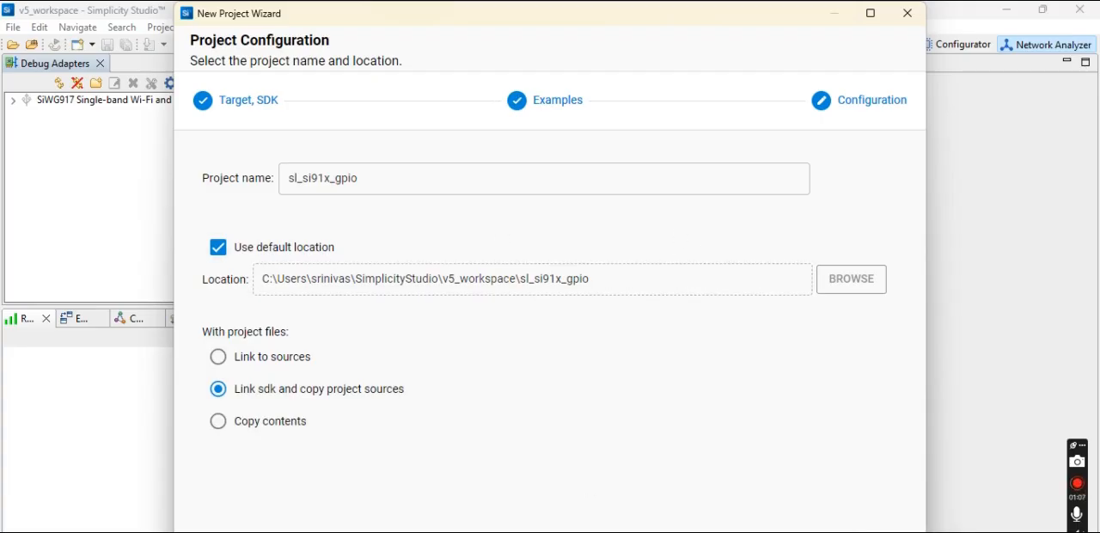
{"action": "left_click", "coordinate": [872, 532]}
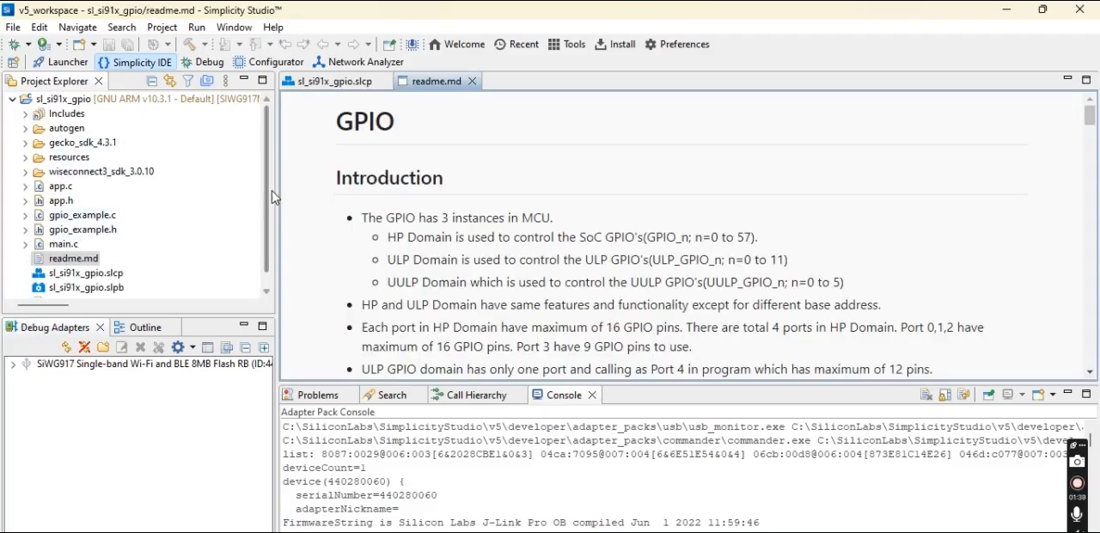
{"action": "mouse_move", "coordinate": [267, 187]}
{"action": "left_mouse_down"}
{"action": "mouse_move", "coordinate": [268, 222]}
{"action": "mouse_move", "coordinate": [267, 184]}
{"action": "left_mouse_up"}
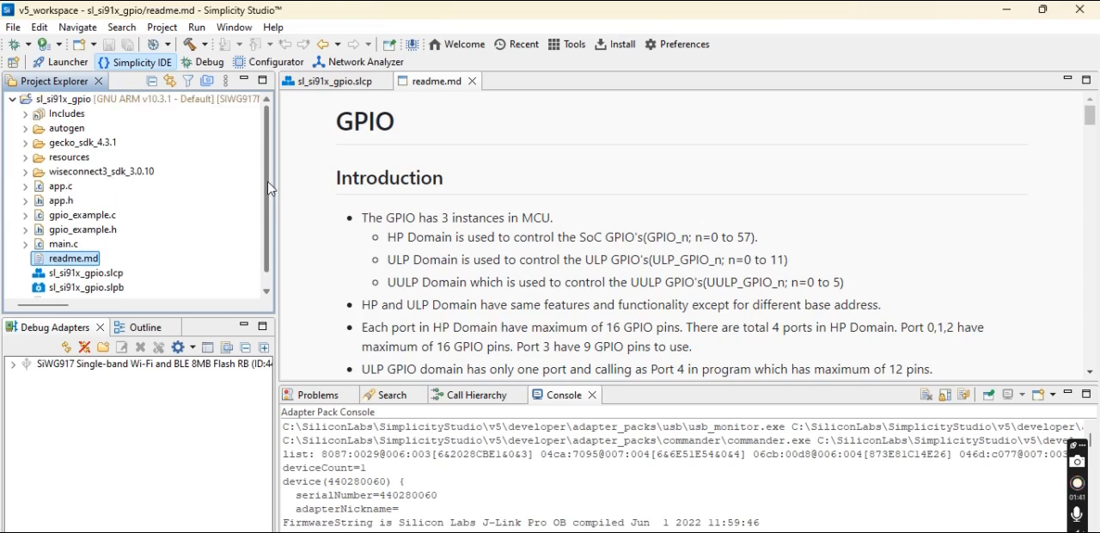